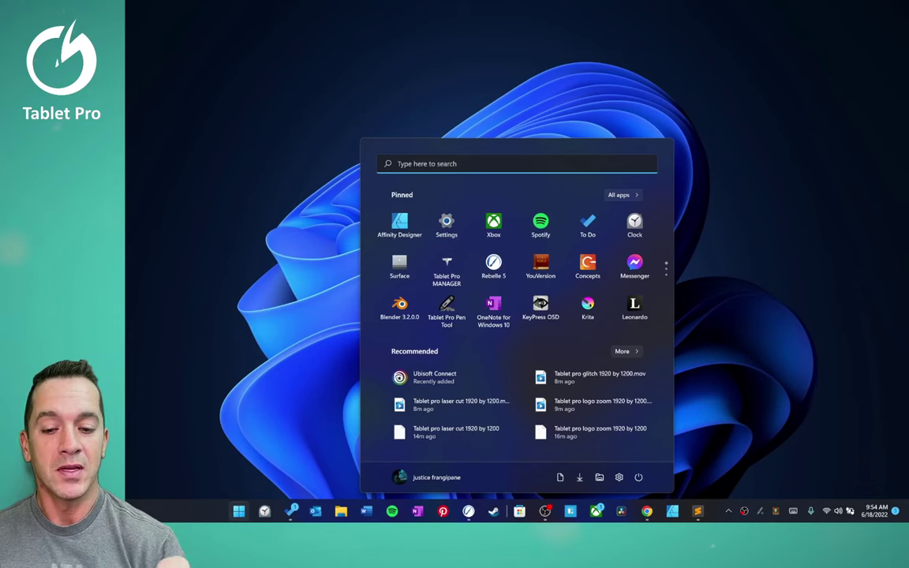
Step: Open the Surface app, expand its pen pressure section and maximize the window
{"action": "scroll", "coordinate": [588, 272], "scroll_direction": "down", "scroll_amount": 1}
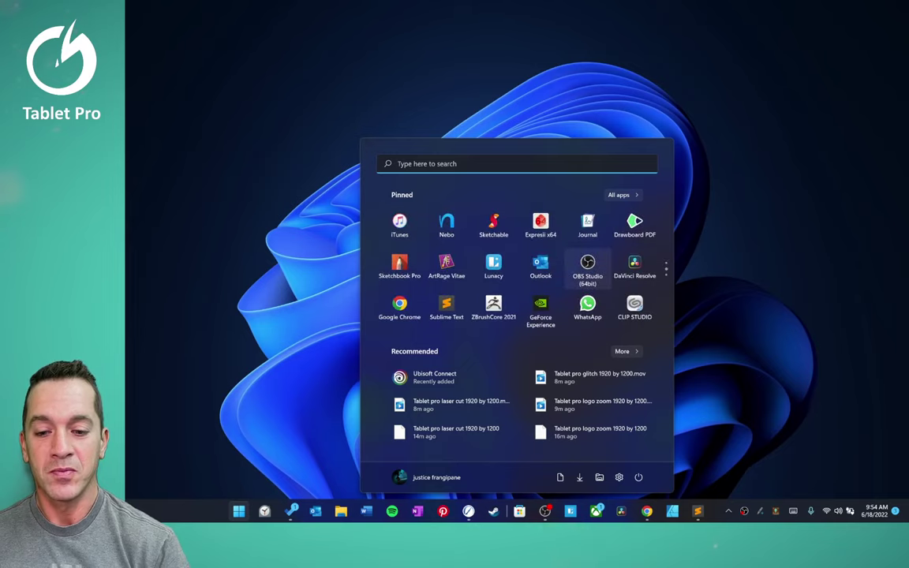
{"action": "scroll", "coordinate": [588, 273], "scroll_direction": "down", "scroll_amount": 1}
{"action": "left_click", "coordinate": [399, 267]}
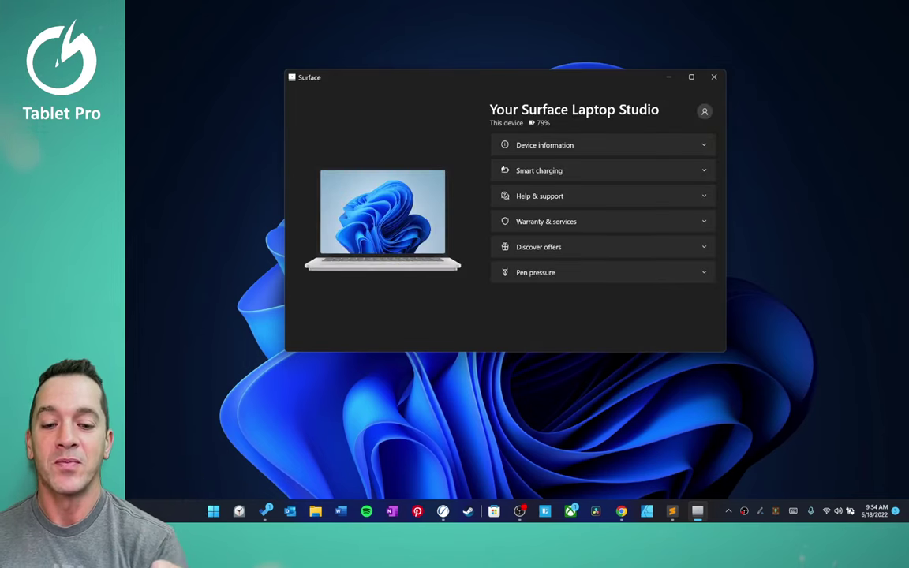
{"action": "left_click", "coordinate": [603, 272]}
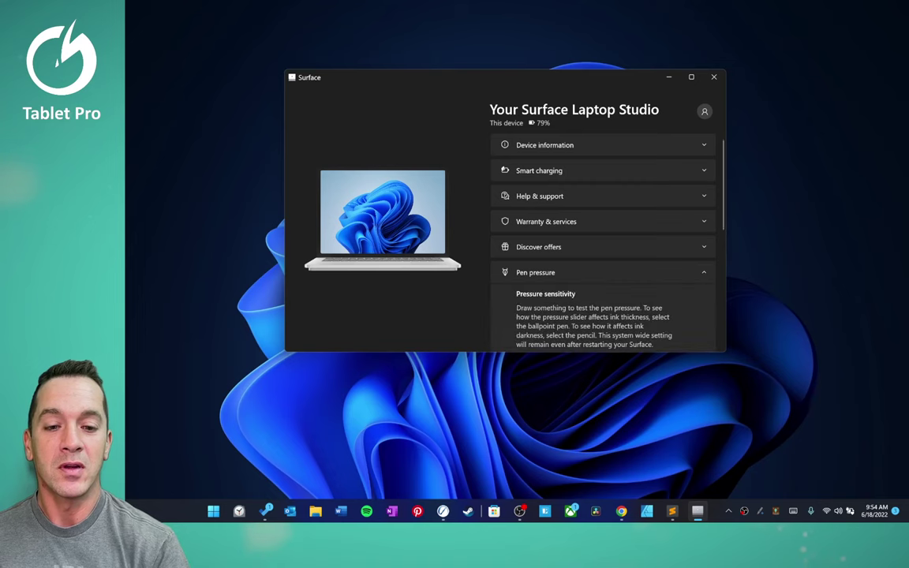
{"action": "left_click", "coordinate": [691, 77]}
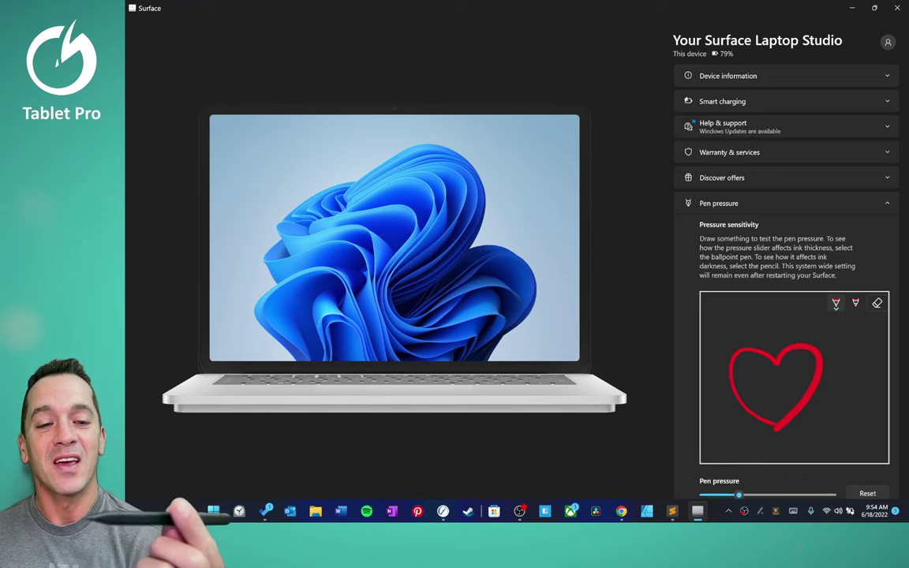
Step: Switch the pen pressure test canvas from the ballpoint pen to the pencil and bring up the docked shortcut sidebar
{"action": "mouse_move", "coordinate": [520, 511]}
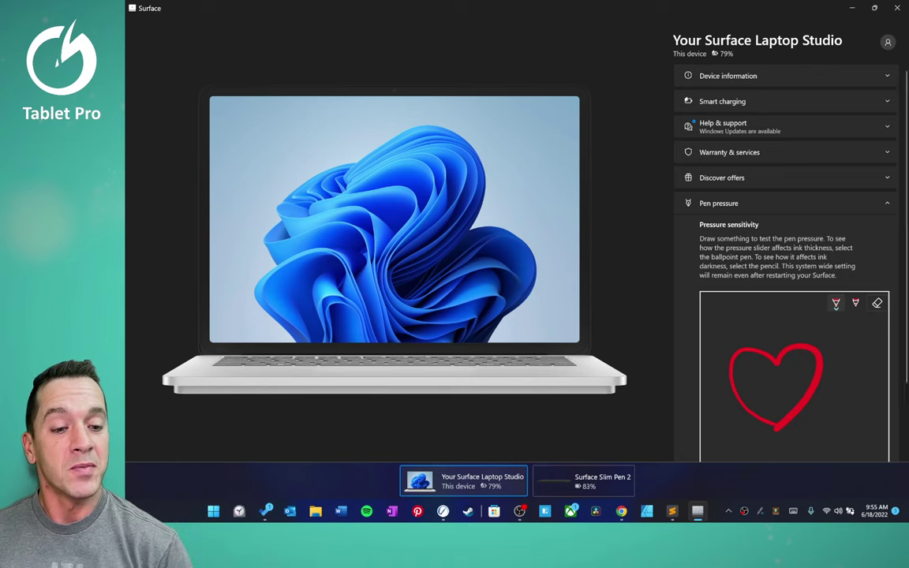
{"action": "scroll", "coordinate": [789, 261], "scroll_direction": "down", "scroll_amount": 2}
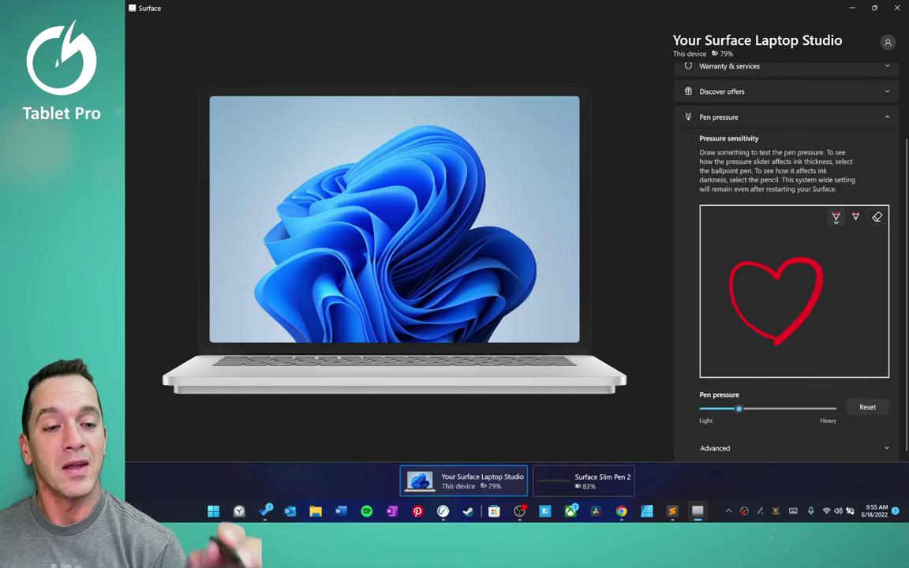
{"action": "scroll", "coordinate": [790, 261], "scroll_direction": "down", "scroll_amount": 1}
{"action": "scroll", "coordinate": [789, 260], "scroll_direction": "up", "scroll_amount": 1}
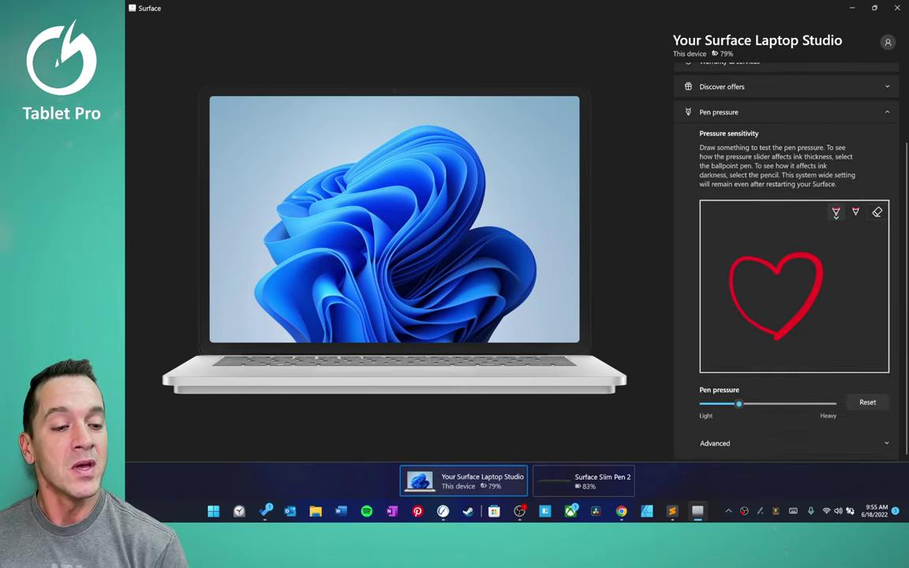
{"action": "left_click", "coordinate": [856, 211]}
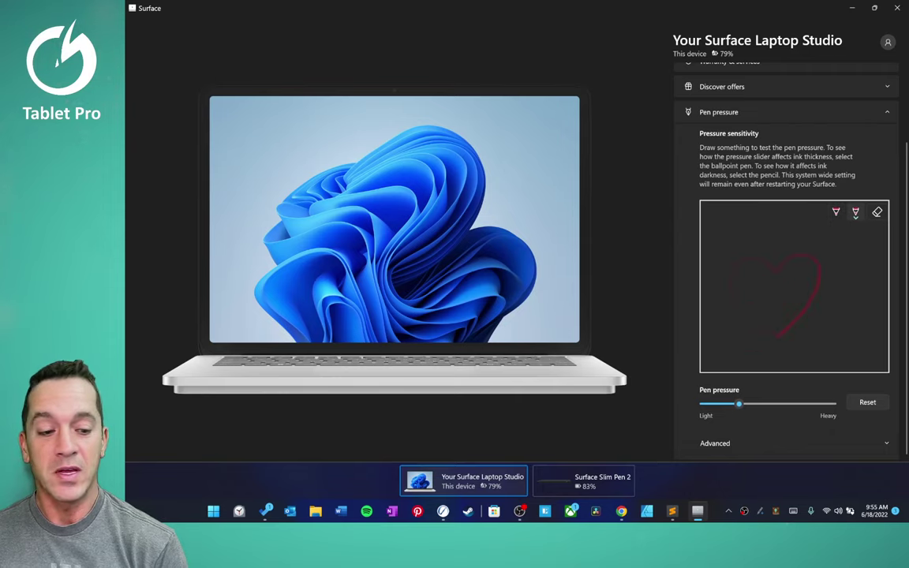
{"action": "key", "text": "super+F20"}
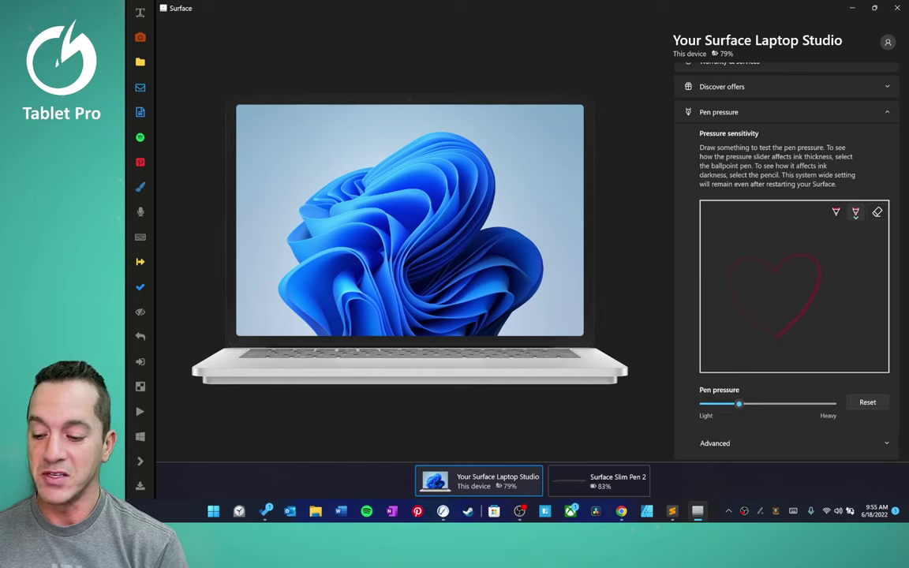
{"action": "left_click", "coordinate": [140, 437]}
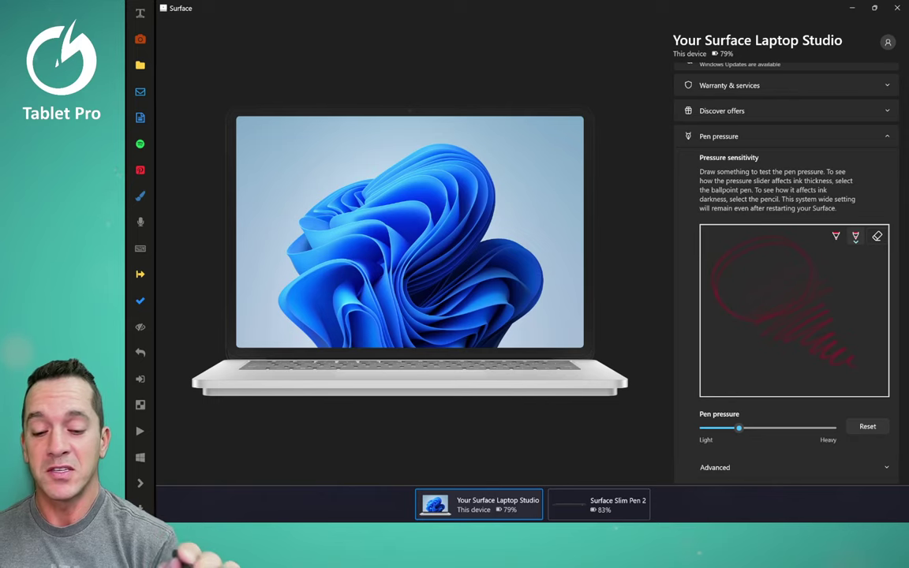
Step: Test pencil strokes on the canvas with the pen pressure at 12 and again at a lighter setting
{"action": "left_click_drag", "start_coordinate": [739, 427], "coordinate": [832, 428]}
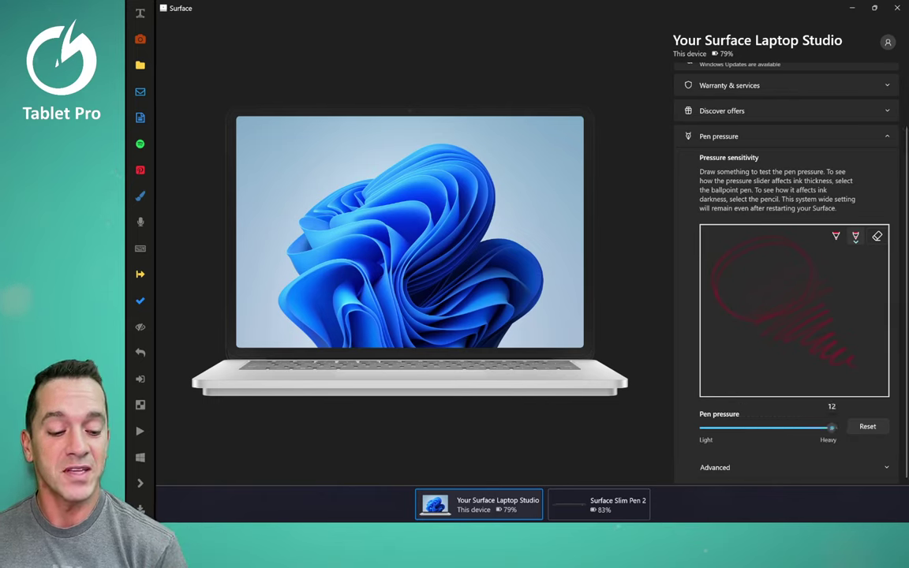
{"action": "left_click_drag", "start_coordinate": [807, 293], "coordinate": [840, 367]}
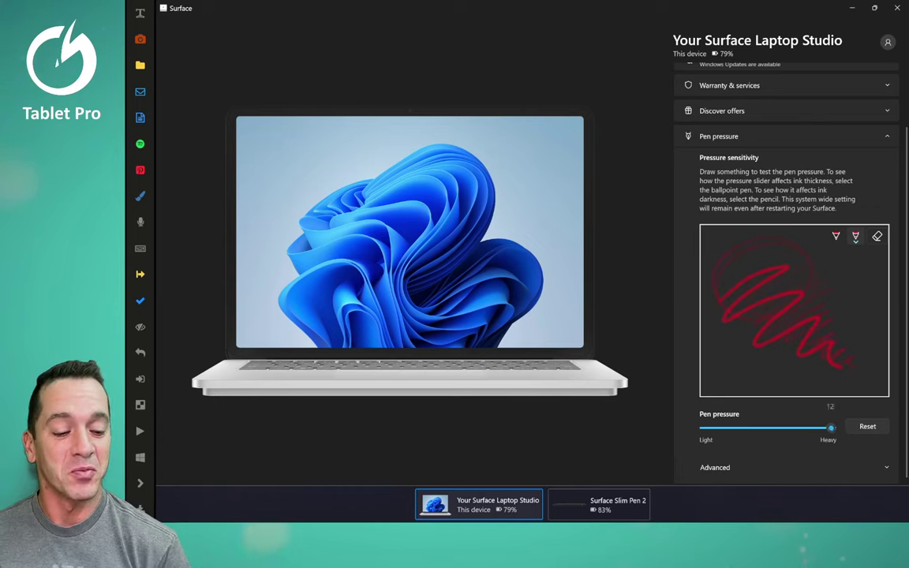
{"action": "left_click_drag", "start_coordinate": [831, 428], "coordinate": [739, 428]}
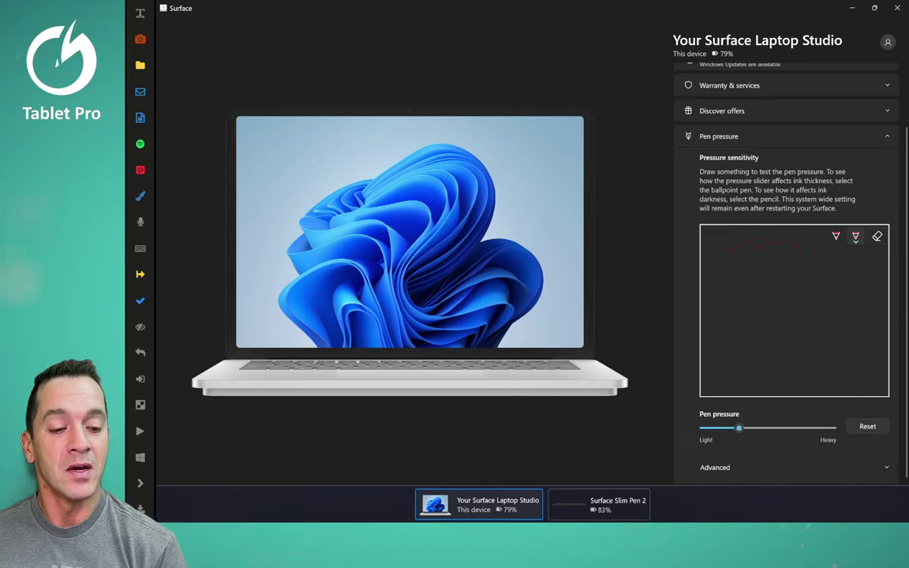
{"action": "mouse_move", "coordinate": [752, 316]}
{"action": "left_mouse_down"}
{"action": "mouse_move", "coordinate": [813, 339]}
{"action": "mouse_move", "coordinate": [863, 377]}
{"action": "left_mouse_up"}
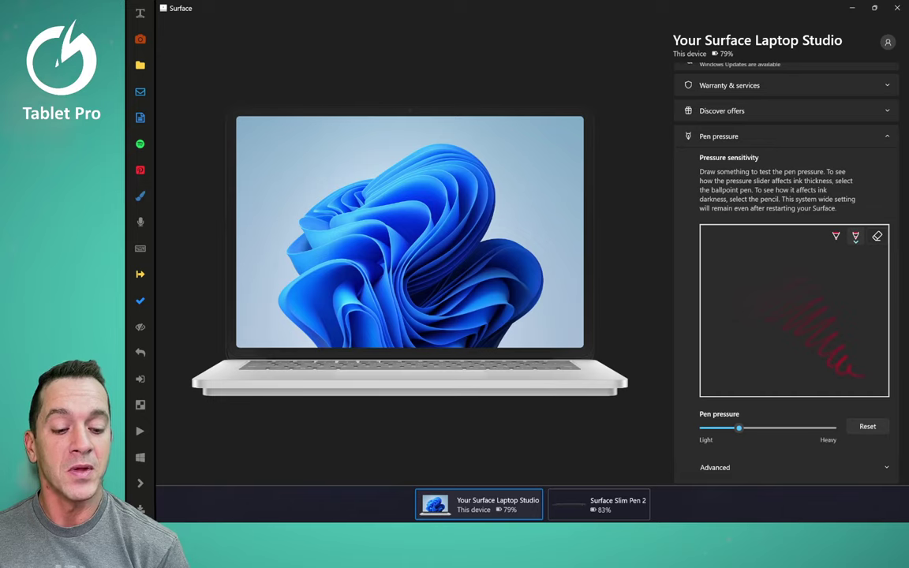
Step: Set the pen pressure to about midway between Light and Heavy
{"action": "left_click_drag", "start_coordinate": [739, 428], "coordinate": [774, 427]}
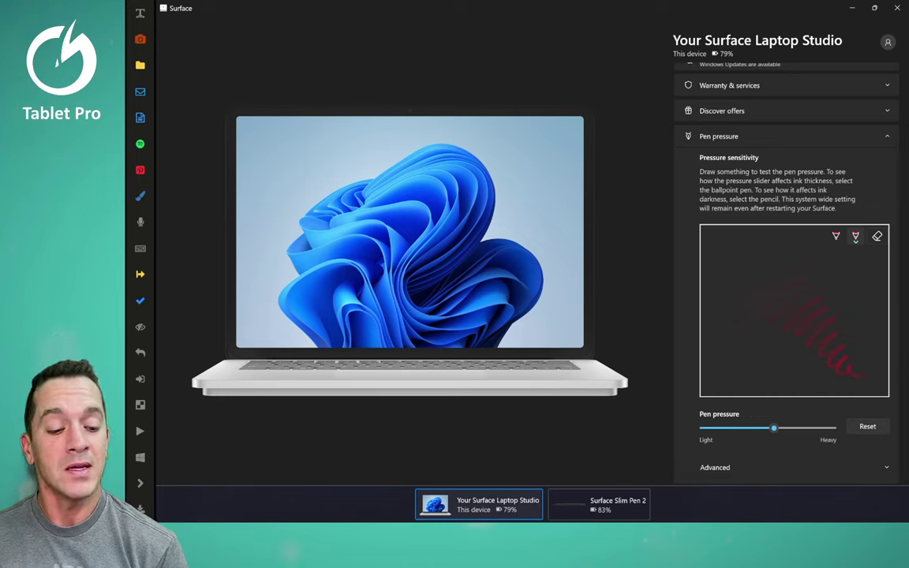
{"action": "mouse_move", "coordinate": [774, 428]}
{"action": "left_mouse_down"}
{"action": "mouse_move", "coordinate": [745, 428]}
{"action": "mouse_move", "coordinate": [763, 428]}
{"action": "left_mouse_up"}
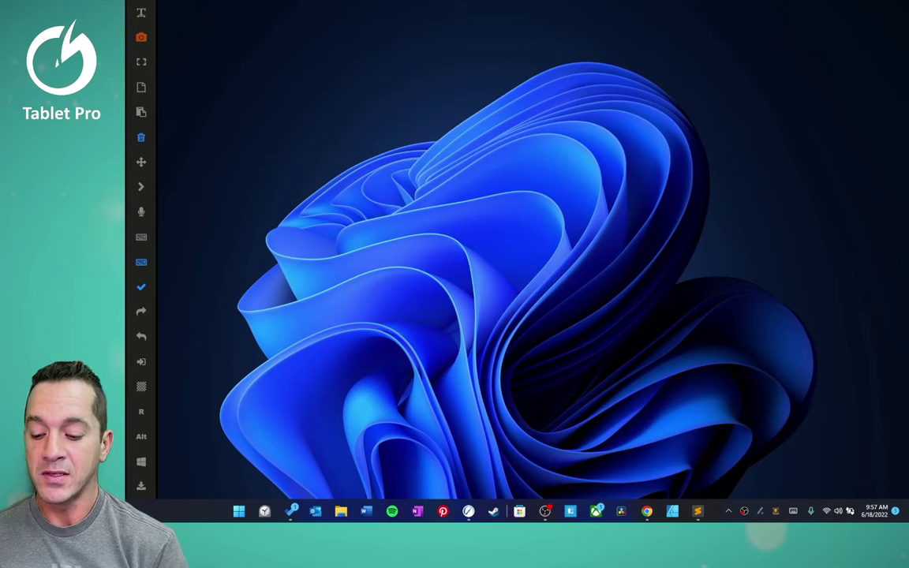
Step: Open Windows Settings, search for "control Panel" and open the Control Panel
{"action": "key", "text": "super"}
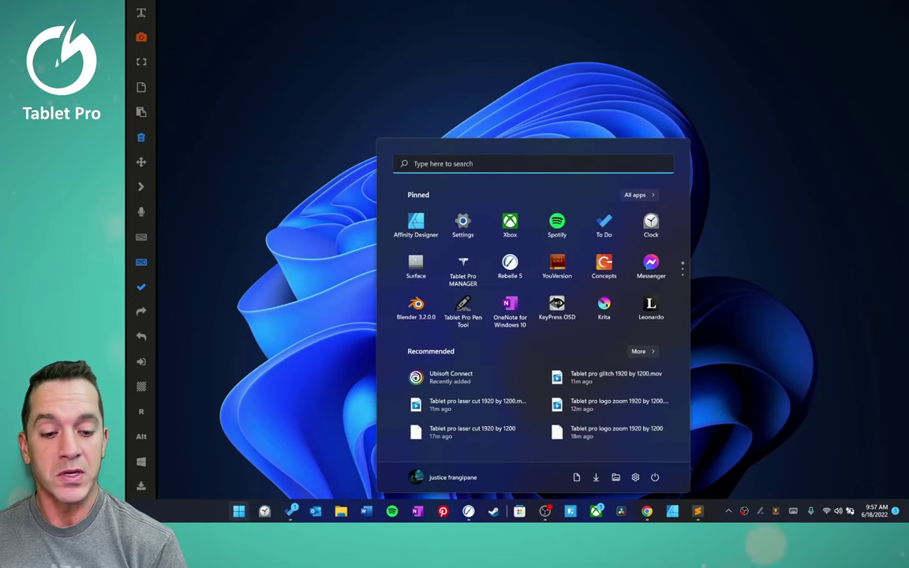
{"action": "left_click", "coordinate": [464, 224]}
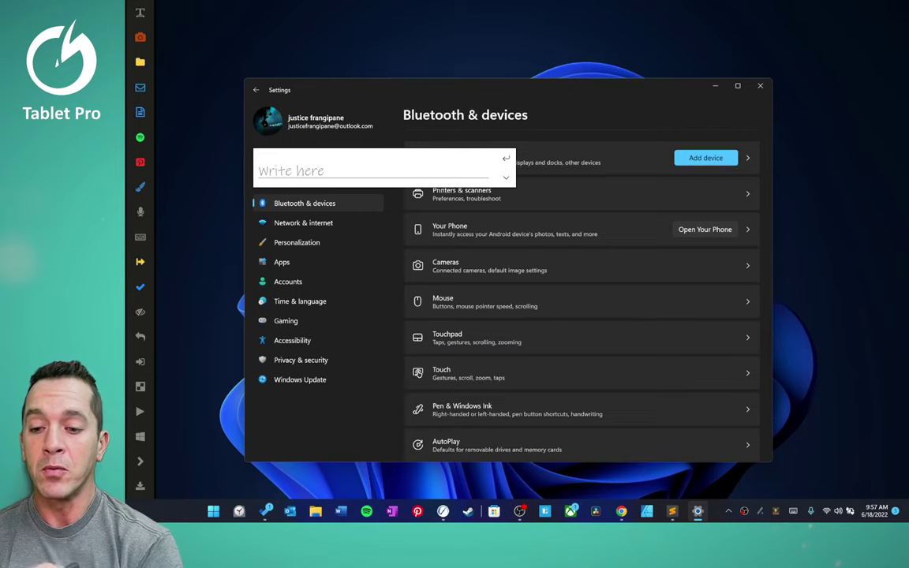
{"action": "left_click_drag", "start_coordinate": [290, 164], "coordinate": [291, 174]}
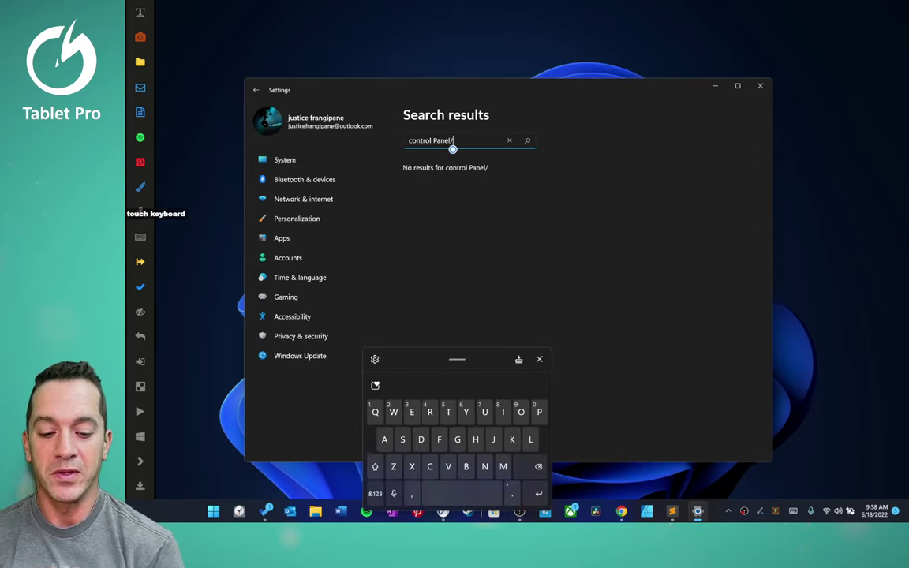
{"action": "key", "text": "BackSpace"}
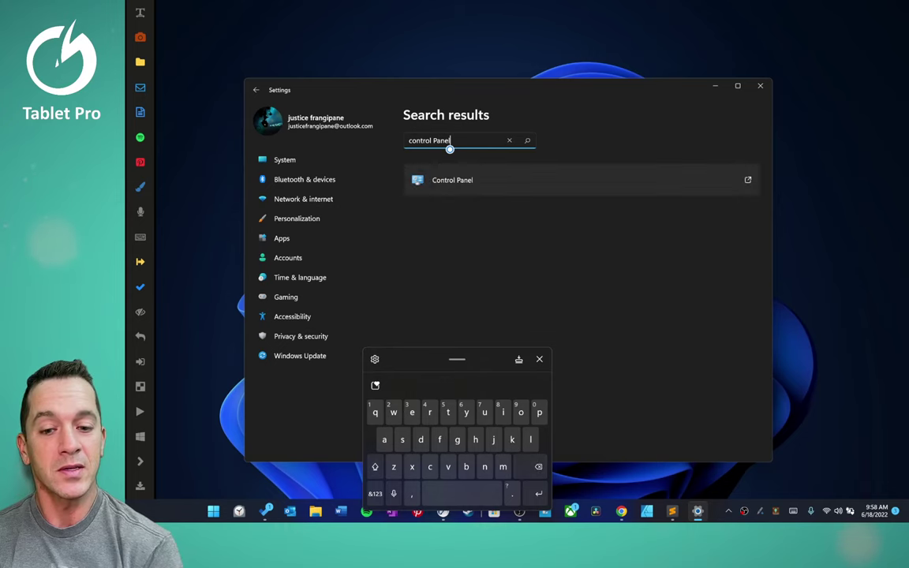
{"action": "left_click", "coordinate": [453, 180]}
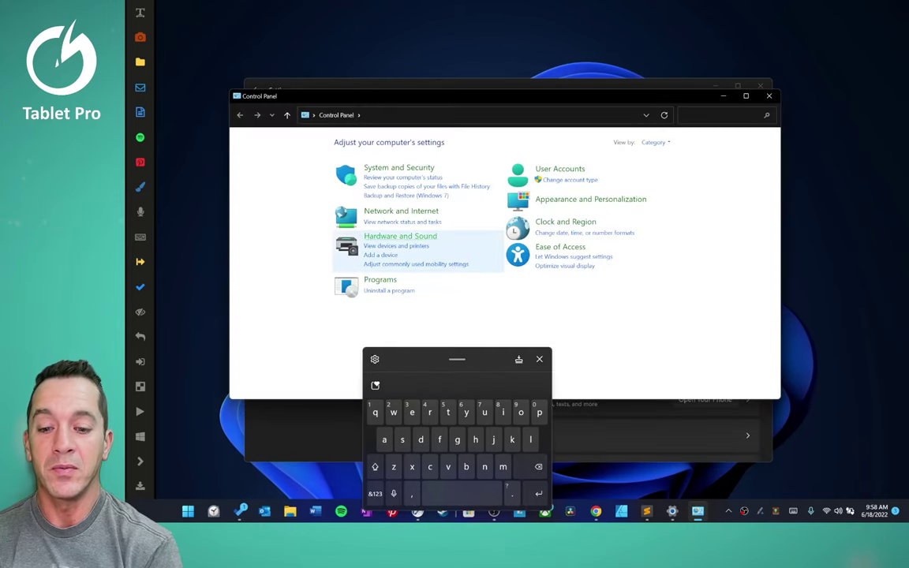
Step: Open the Pen and Touch dialog under Hardware and Sound, with the touch keyboard dismissed and the dialog placed over the Control Panel window
{"action": "left_click", "coordinate": [400, 236]}
{"action": "left_click", "coordinate": [540, 360]}
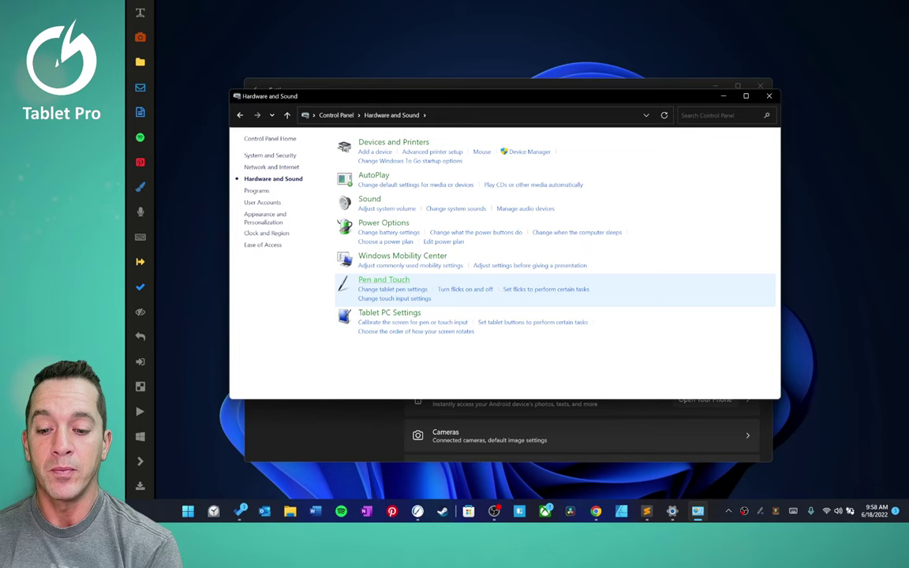
{"action": "left_click", "coordinate": [384, 279]}
{"action": "left_click_drag", "start_coordinate": [316, 84], "coordinate": [468, 106]}
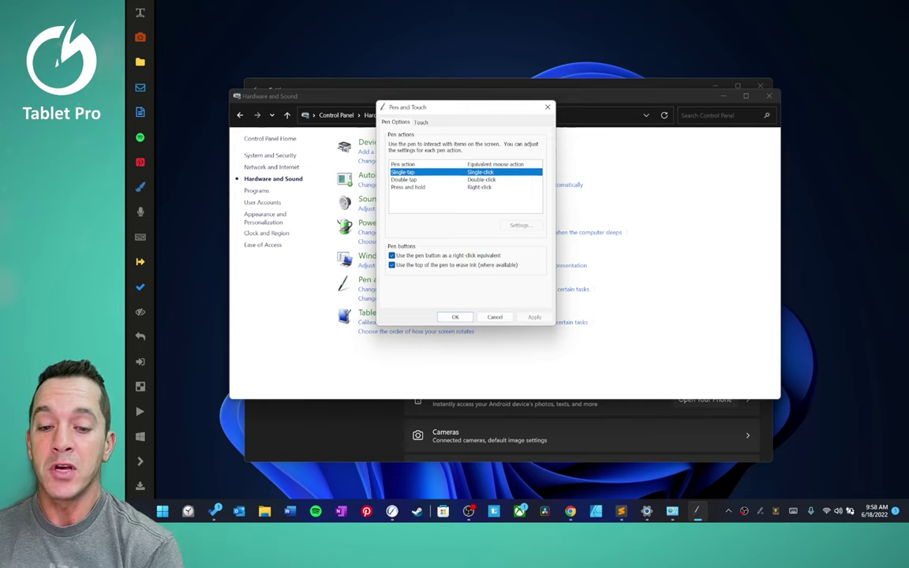
Step: Open the settings of the Press and hold pen action, with Rebelle brought up behind the dialog
{"action": "left_click", "coordinate": [409, 187]}
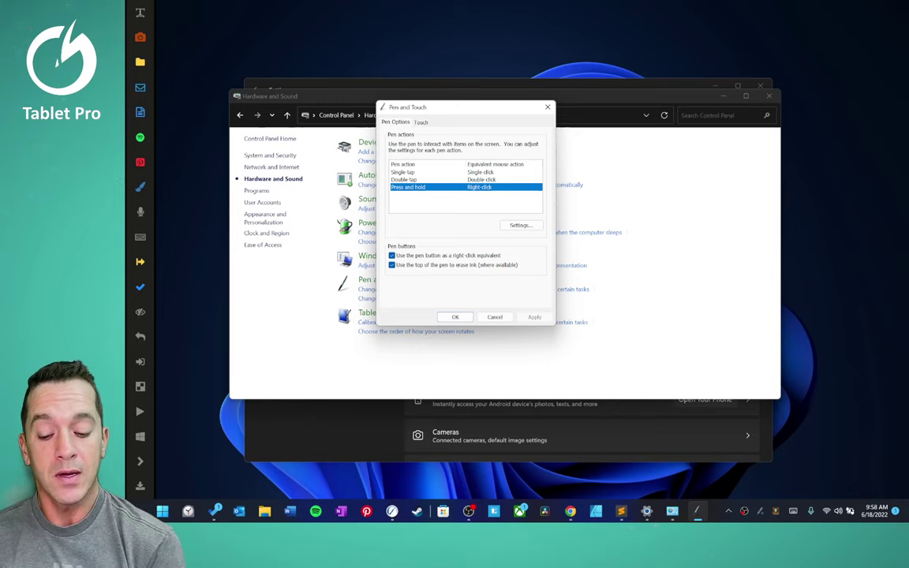
{"action": "left_click", "coordinate": [393, 511]}
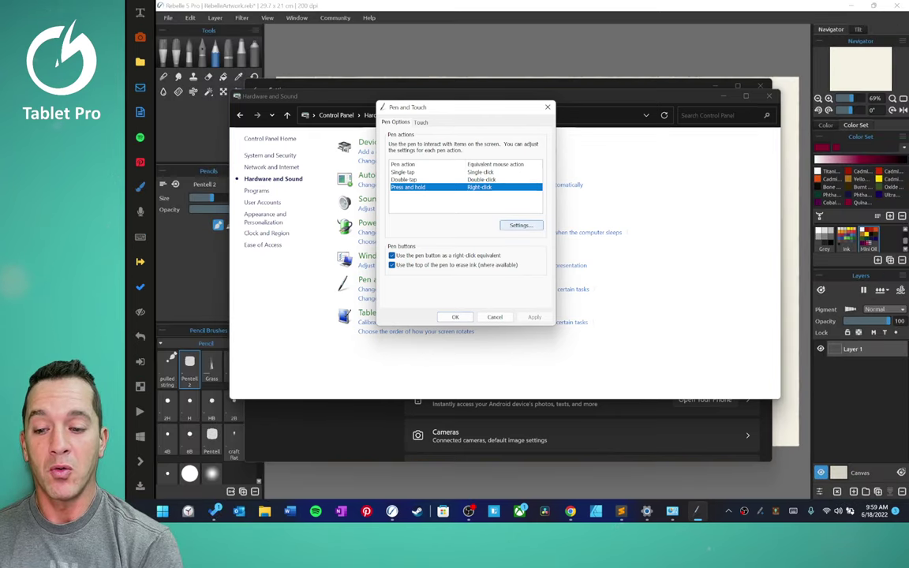
{"action": "left_click", "coordinate": [521, 226]}
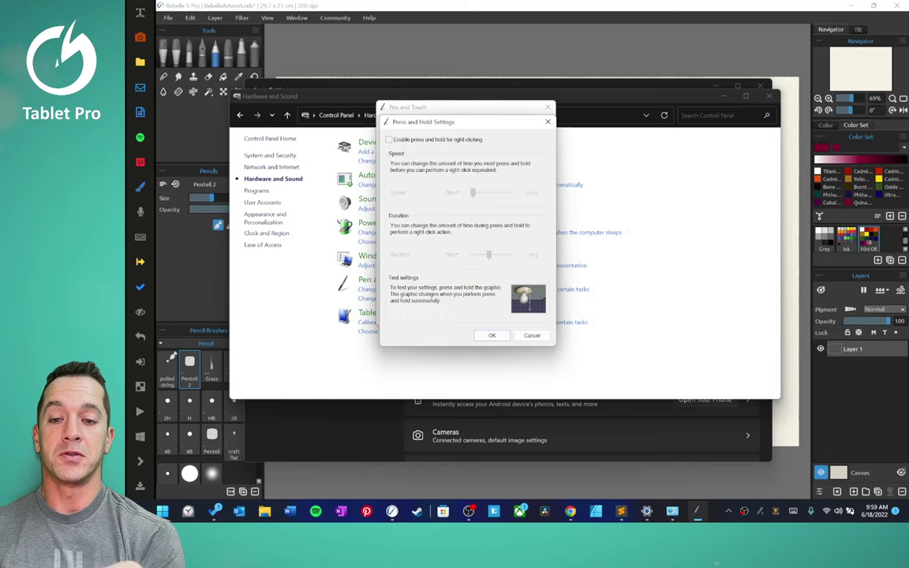
Step: Enable press and hold for right-clicking and test it on the sample graphic
{"action": "left_click", "coordinate": [389, 140]}
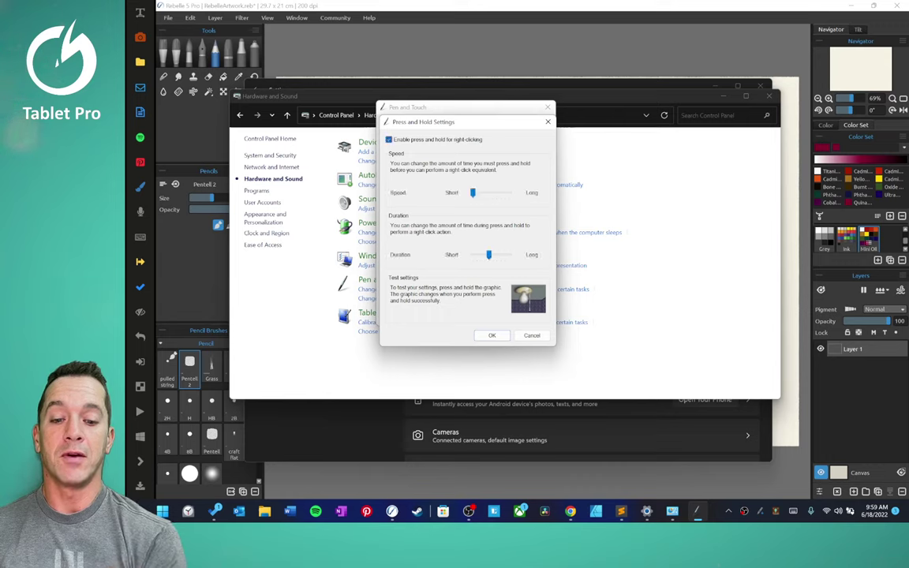
{"action": "right_click", "coordinate": [528, 299]}
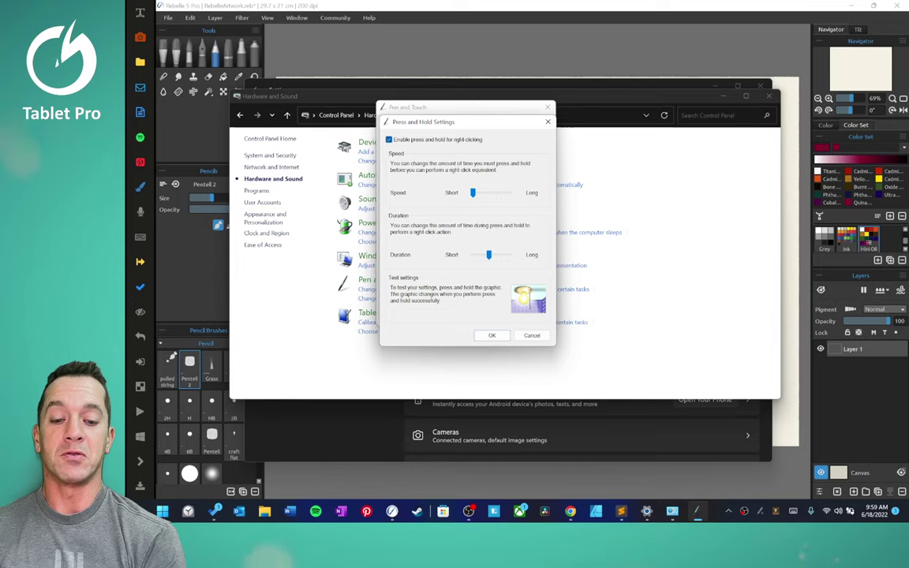
{"action": "right_click", "coordinate": [528, 300]}
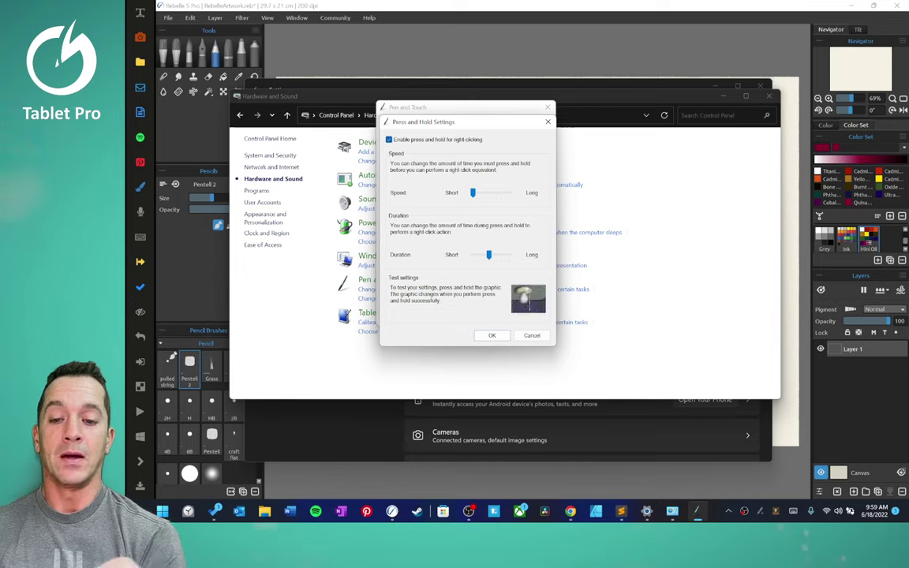
Step: Disable press and hold for right-clicking and confirm the press and hold settings
{"action": "left_click", "coordinate": [390, 140]}
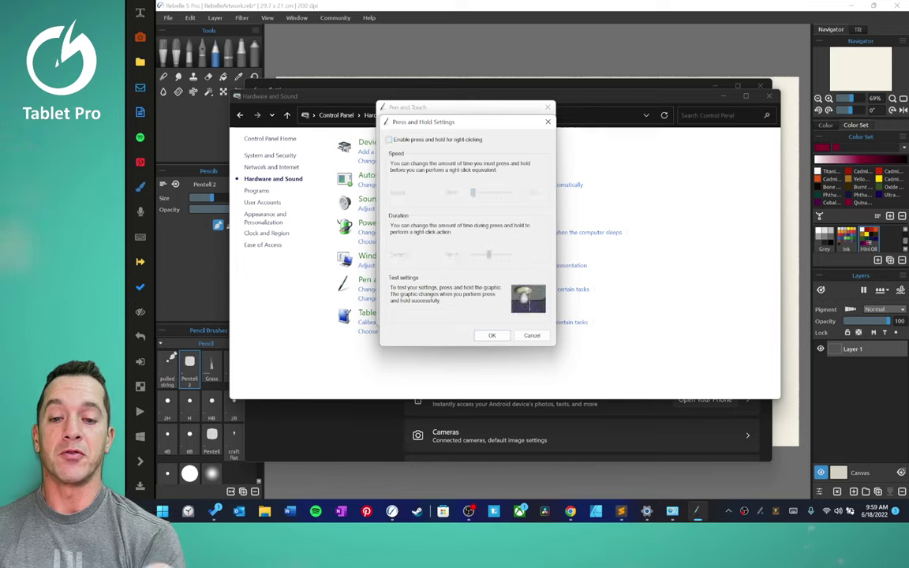
{"action": "left_click", "coordinate": [492, 336]}
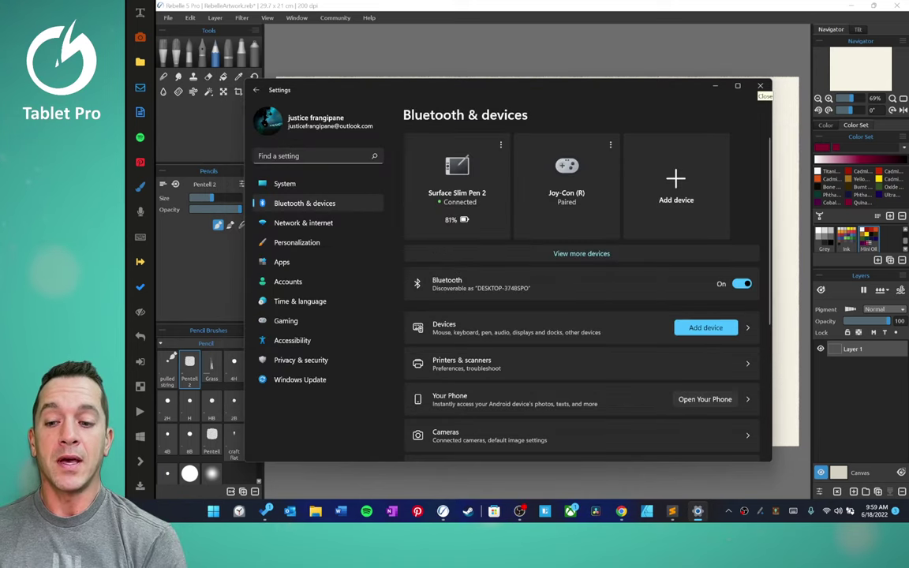
Step: Open the Pen & Windows Ink page in the Bluetooth & devices settings and expand the additional pen settings
{"action": "scroll", "coordinate": [582, 292], "scroll_direction": "down", "scroll_amount": 3}
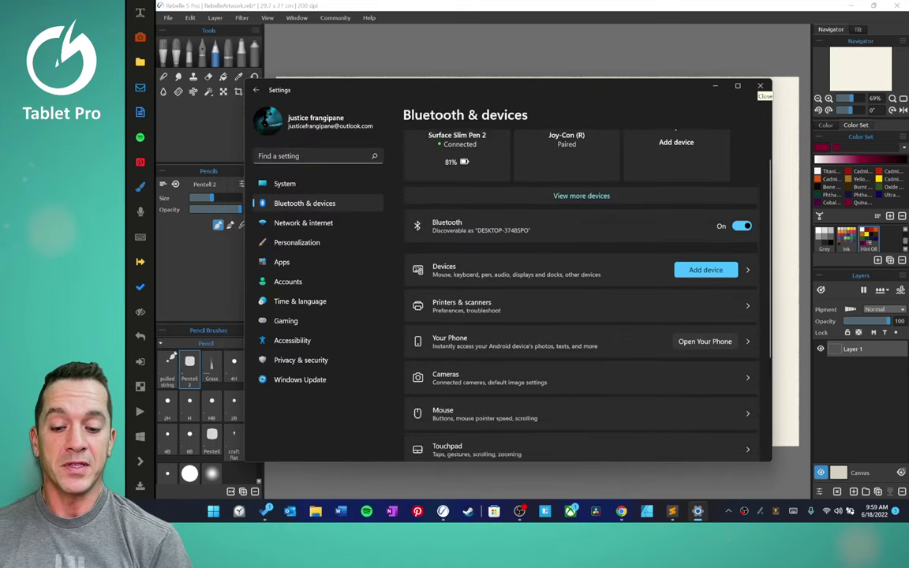
{"action": "scroll", "coordinate": [582, 315], "scroll_direction": "down", "scroll_amount": 2}
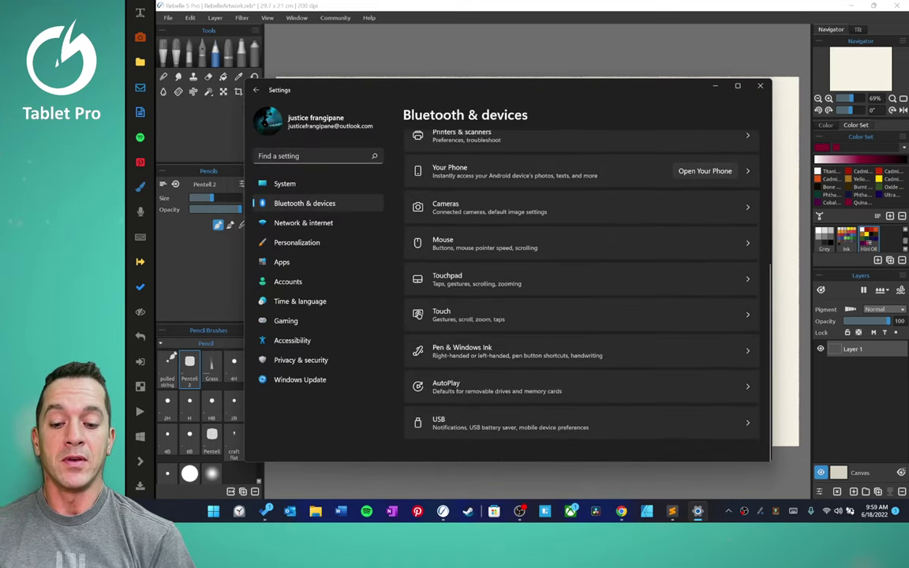
{"action": "left_click", "coordinate": [517, 355]}
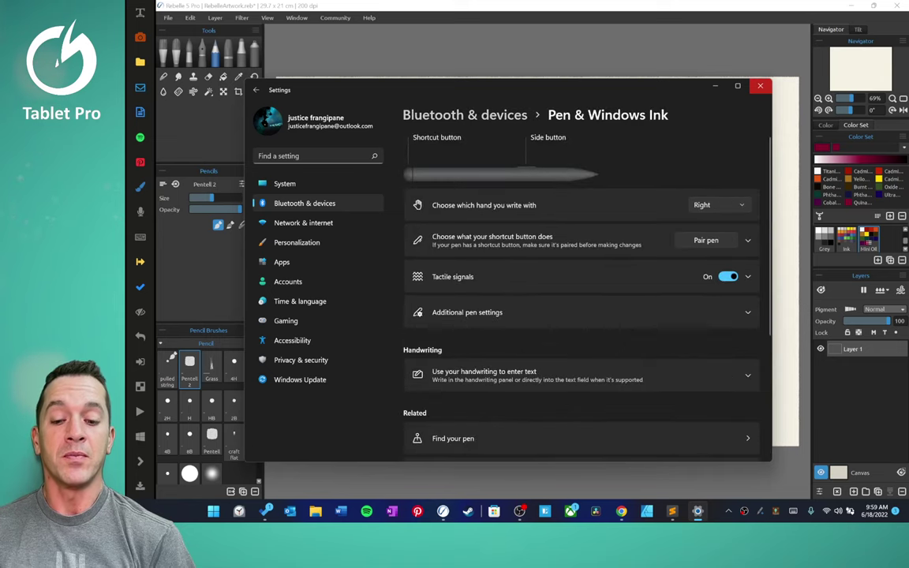
{"action": "left_click", "coordinate": [582, 313]}
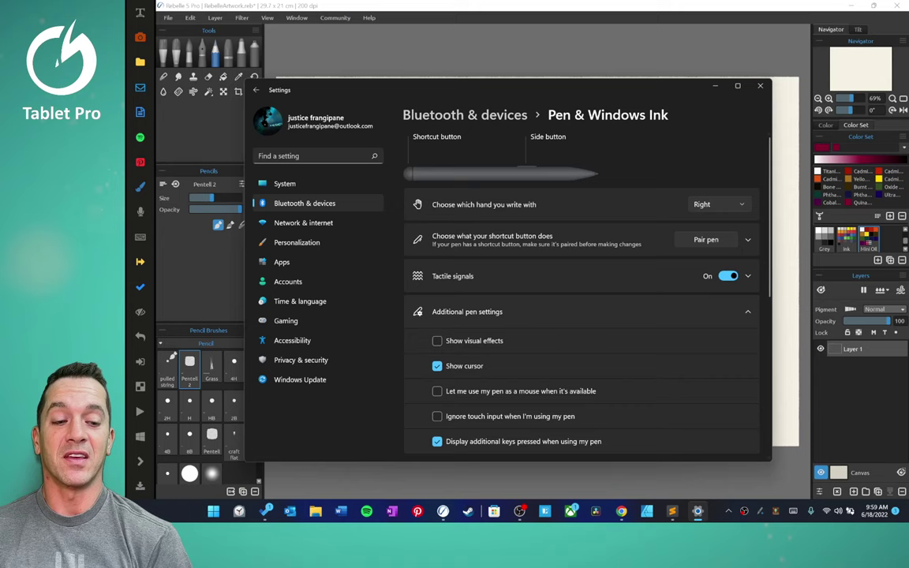
Step: Review the remaining additional pen and handwriting settings on the Pen & Windows Ink page, and return to the Rebelle canvas
{"action": "scroll", "coordinate": [582, 292], "scroll_direction": "down", "scroll_amount": 3}
{"action": "scroll", "coordinate": [581, 292], "scroll_direction": "down", "scroll_amount": 2}
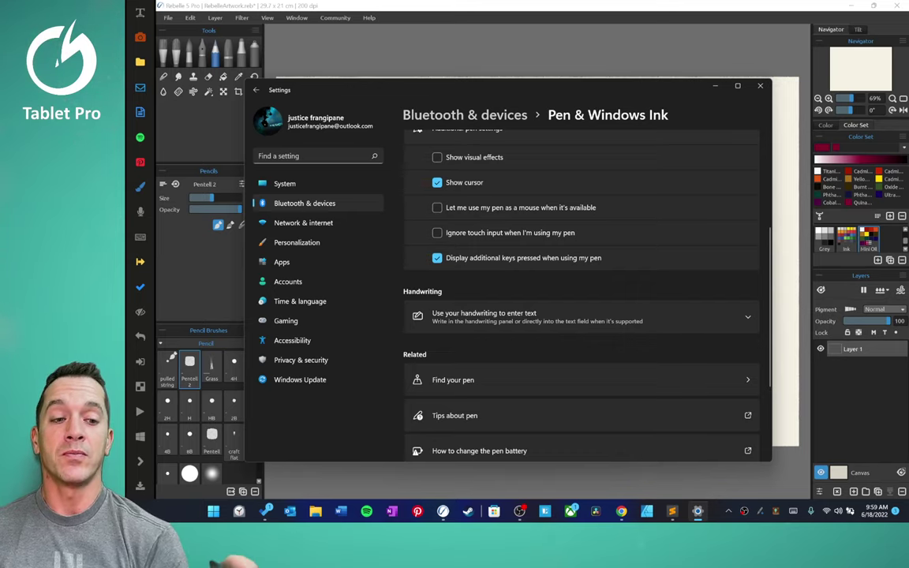
{"action": "left_click", "coordinate": [771, 57]}
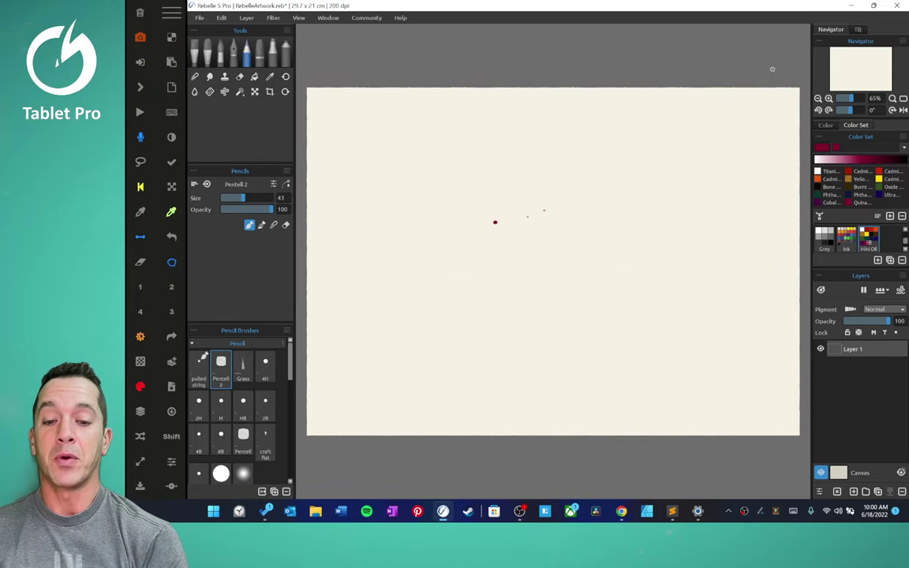
Step: Enlarge the Pentell 2 pencil to size 65 and test the Alt colour picker on the canvas
{"action": "left_click", "coordinate": [140, 236]}
{"action": "mouse_move", "coordinate": [548, 233]}
{"action": "left_mouse_down"}
{"action": "mouse_move", "coordinate": [588, 226]}
{"action": "mouse_move", "coordinate": [552, 238]}
{"action": "mouse_move", "coordinate": [589, 235]}
{"action": "left_mouse_up"}
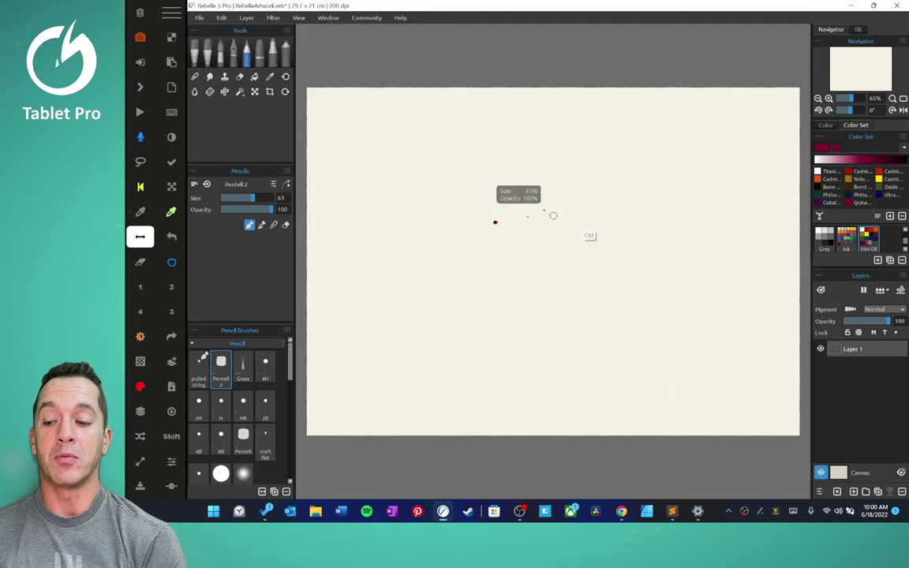
{"action": "left_click", "coordinate": [140, 211]}
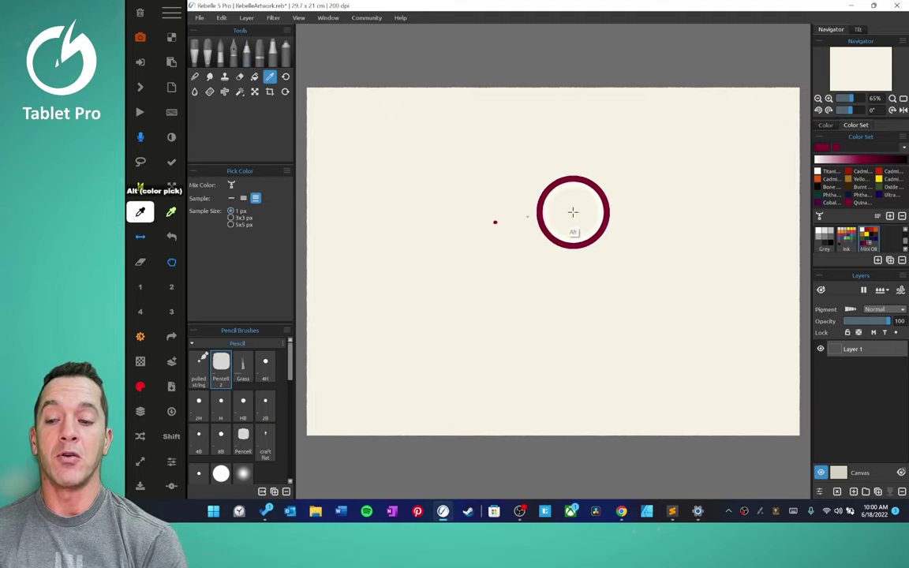
{"action": "left_click", "coordinate": [573, 212]}
{"action": "left_click", "coordinate": [544, 210]}
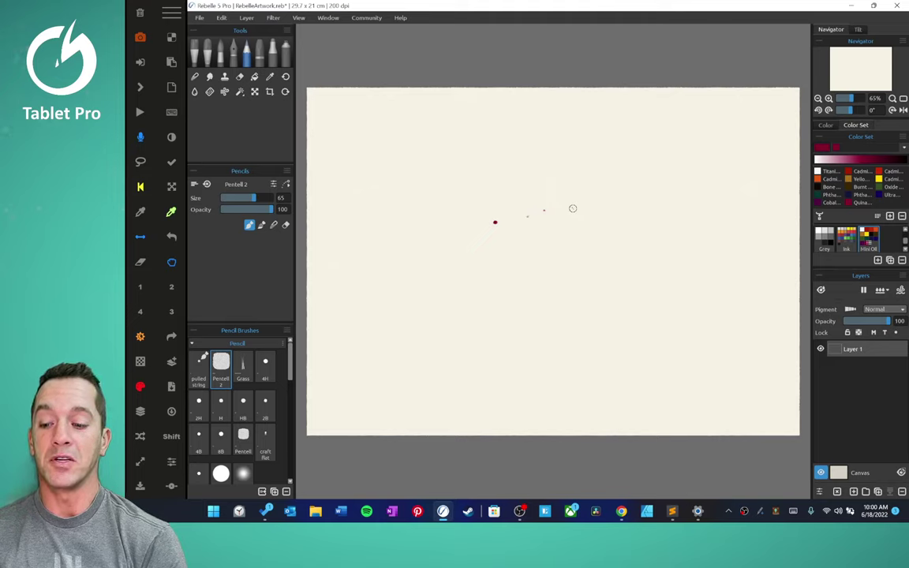
Step: Draw a long straight diagonal pencil line across the canvas using the Shift modifier
{"action": "left_click", "coordinate": [171, 437]}
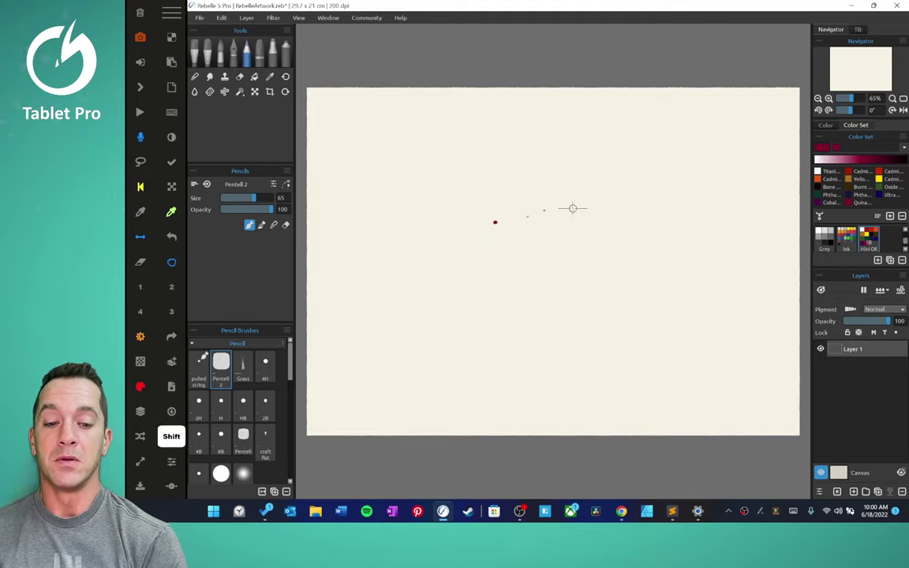
{"action": "left_click_drag", "start_coordinate": [714, 148], "coordinate": [323, 320]}
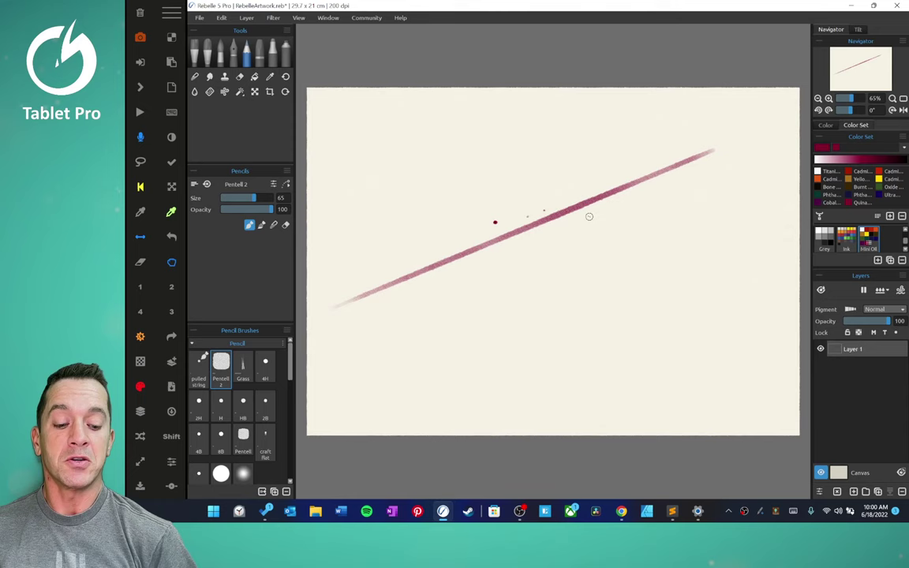
Step: Close the Windows pen settings and open the Tablet Pro Pen Tool configuration, keeping *Alt as the Invert action for Rebelle
{"action": "left_click", "coordinate": [697, 512]}
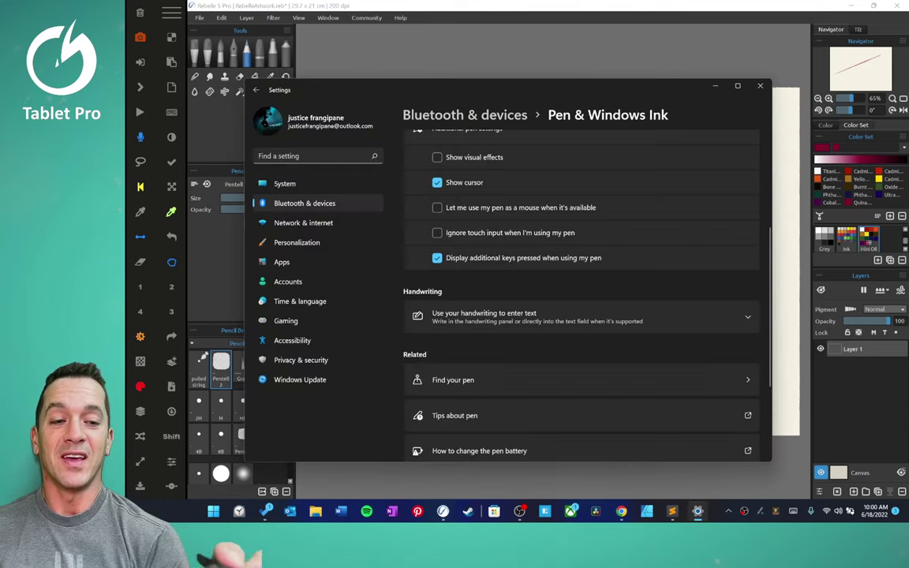
{"action": "left_click", "coordinate": [760, 85]}
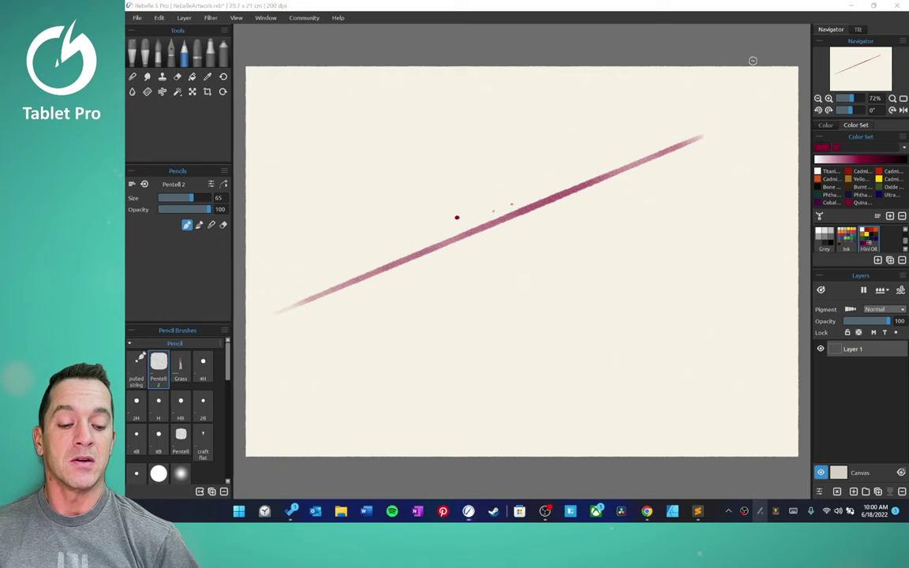
{"action": "left_click", "coordinate": [760, 511]}
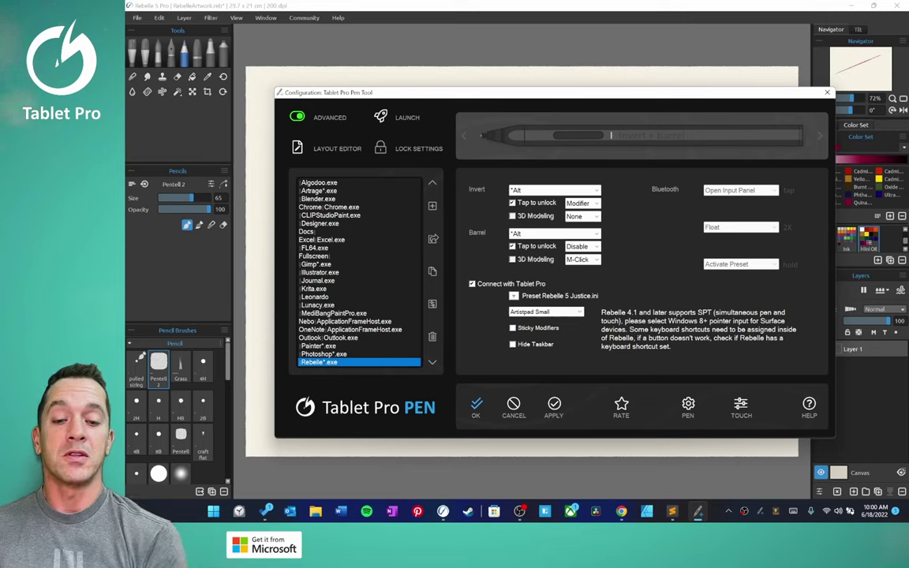
{"action": "left_click", "coordinate": [555, 190]}
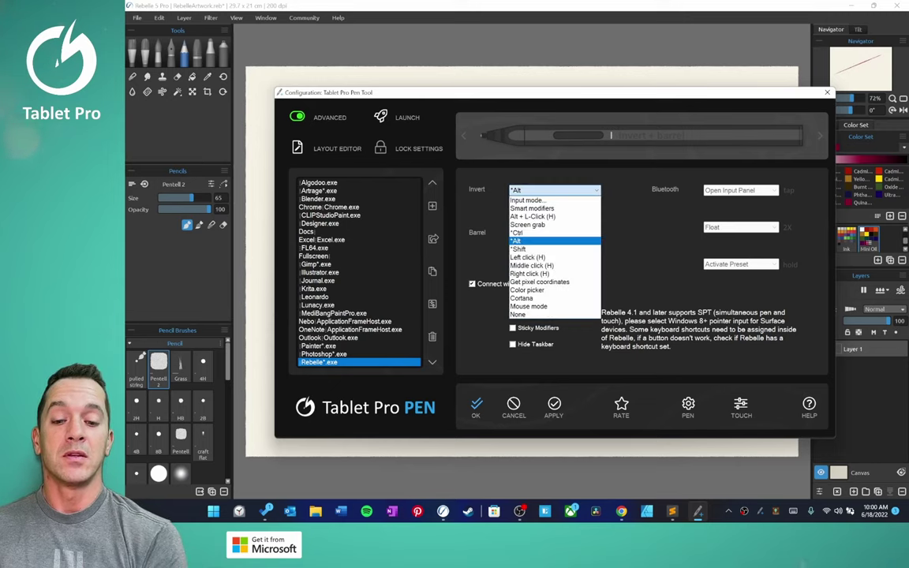
{"action": "left_click", "coordinate": [555, 241]}
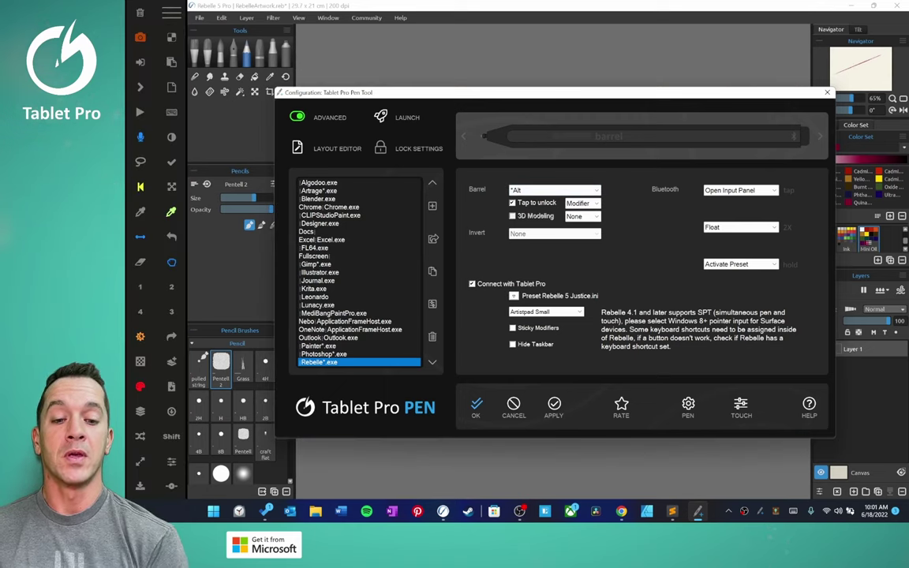
Step: Try the Disable option for the barrel button's Tap to unlock setting
{"action": "left_click", "coordinate": [584, 203]}
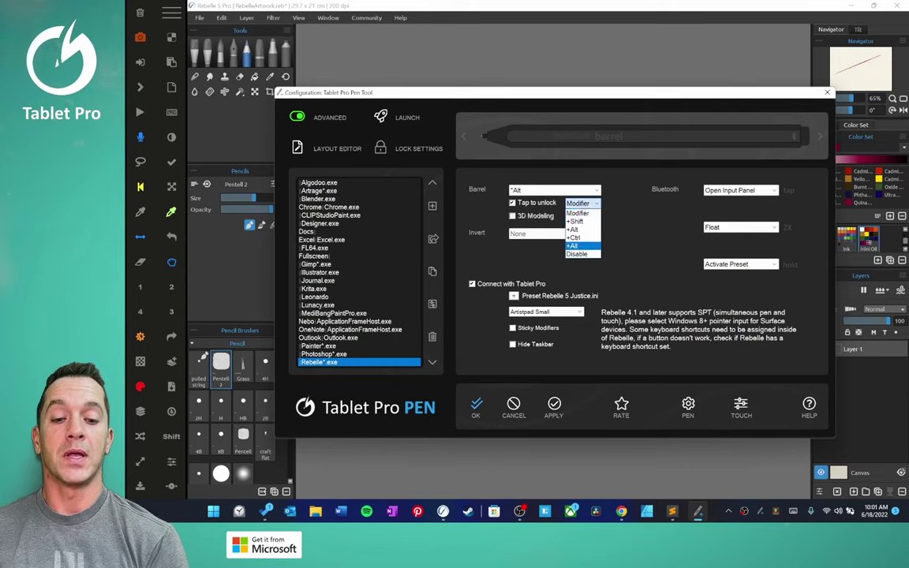
{"action": "left_click", "coordinate": [575, 237]}
{"action": "left_click", "coordinate": [582, 203]}
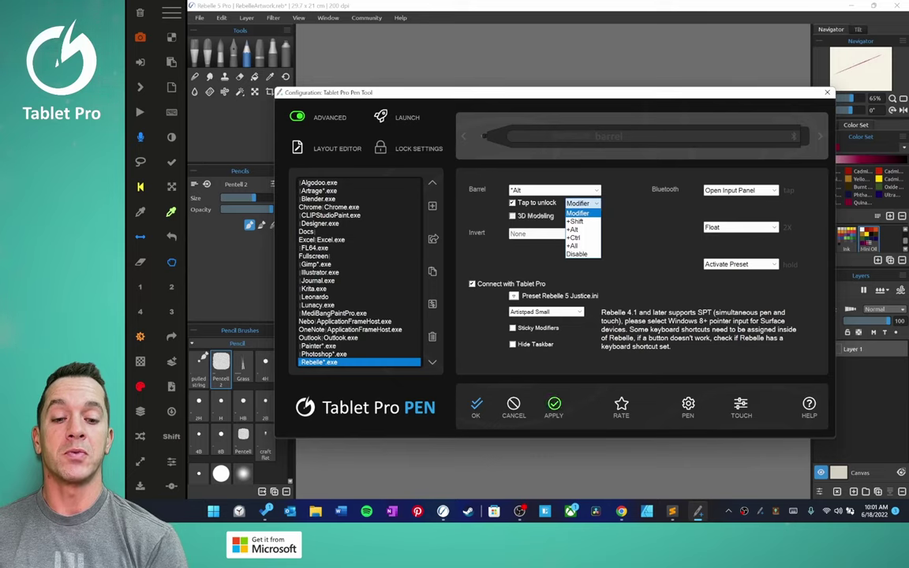
{"action": "left_click", "coordinate": [577, 254]}
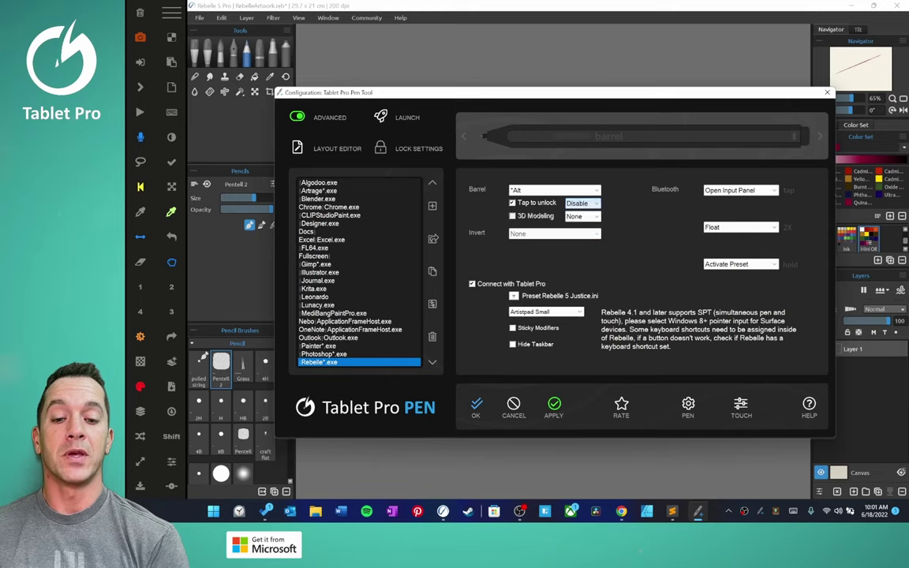
Step: Set the barrel button's 3D Modeling option to None and Tap to unlock to Modifier, and apply the pen configuration
{"action": "left_click", "coordinate": [582, 217]}
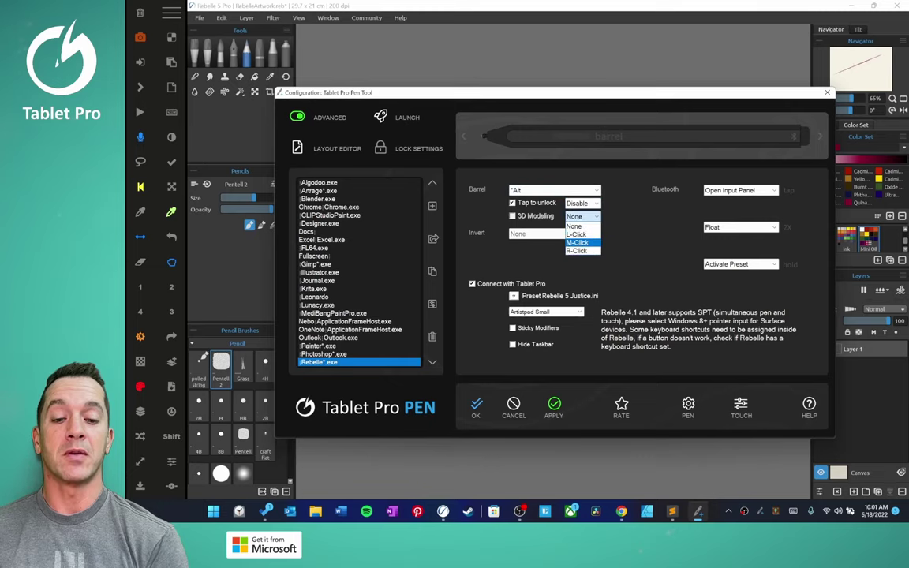
{"action": "left_click", "coordinate": [574, 226]}
{"action": "left_click", "coordinate": [582, 203]}
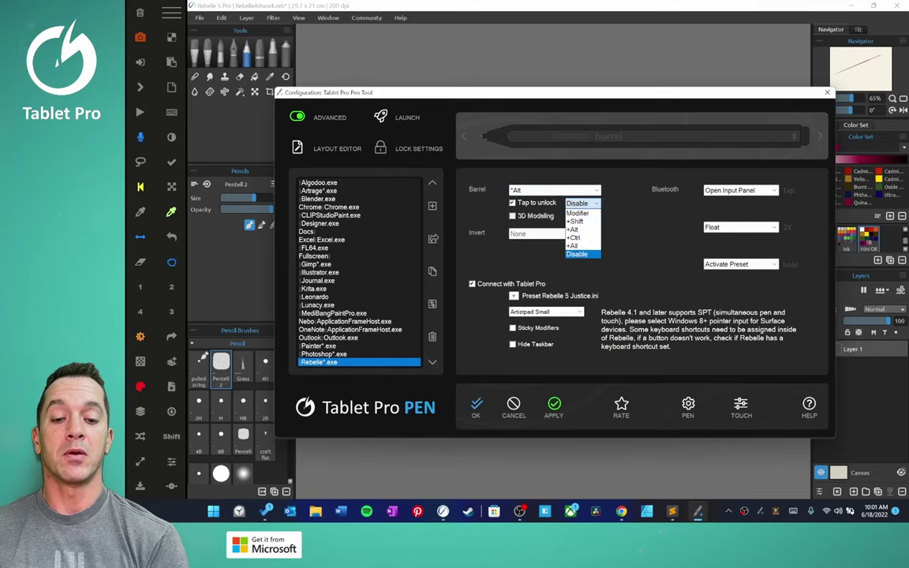
{"action": "left_click", "coordinate": [577, 206]}
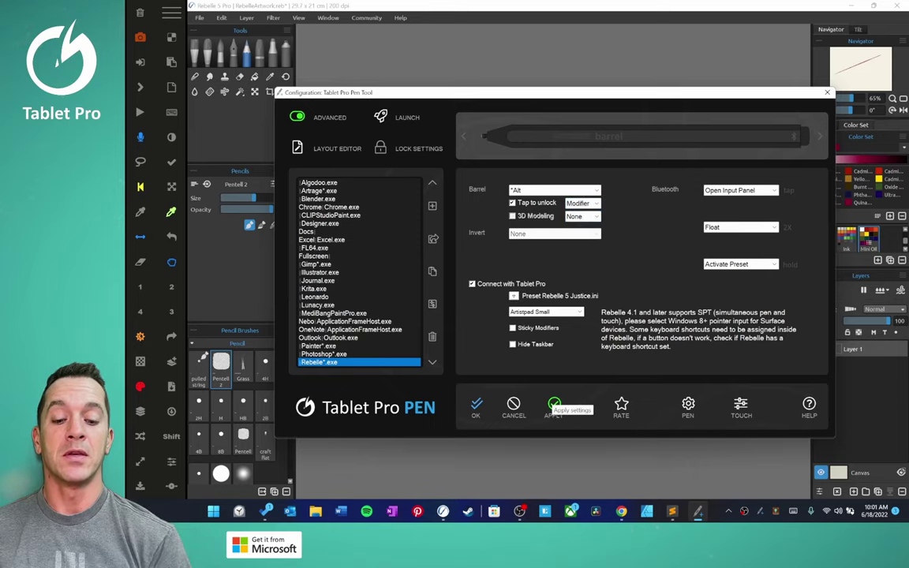
{"action": "left_click", "coordinate": [555, 405]}
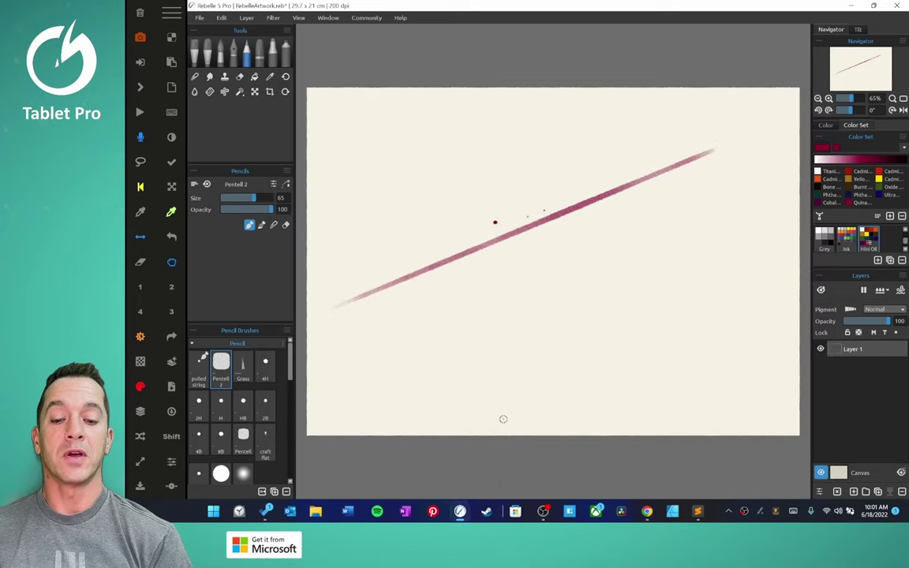
Step: Sketch short test strokes over the diagonal line and sample the line's lighter pink with the Alt colour picker
{"action": "left_click_drag", "start_coordinate": [609, 192], "coordinate": [568, 242]}
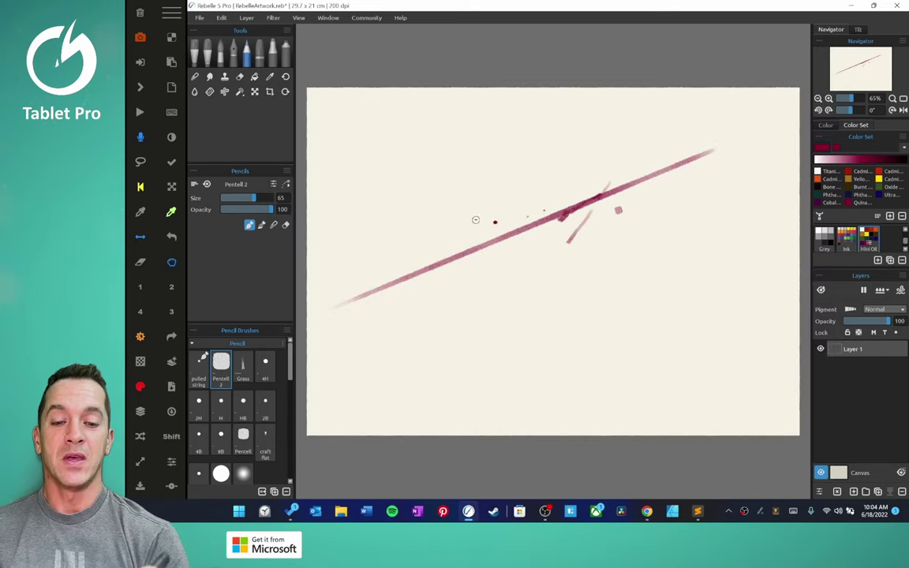
{"action": "left_click", "coordinate": [595, 185], "text": "alt"}
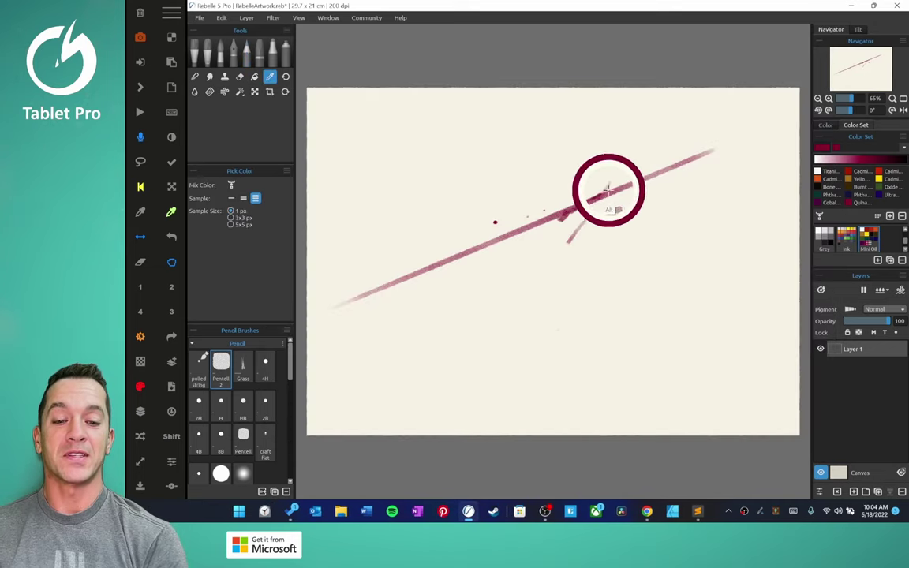
{"action": "left_click_drag", "start_coordinate": [612, 195], "coordinate": [674, 164]}
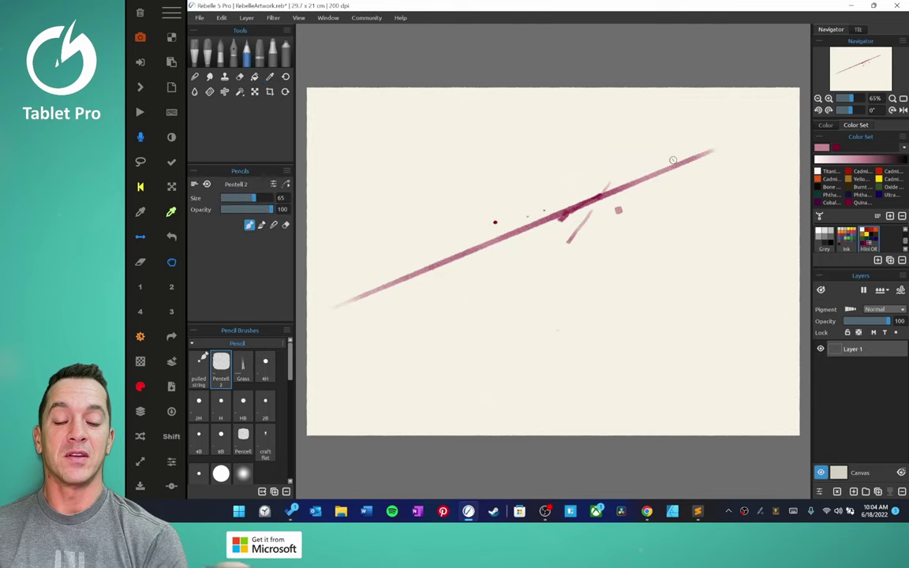
Step: Scribble colour patches above the diagonal line in pink, ochre and cadmium yellow, resampling the pink for the last patch
{"action": "mouse_move", "coordinate": [487, 171]}
{"action": "left_mouse_down"}
{"action": "mouse_move", "coordinate": [531, 153]}
{"action": "mouse_move", "coordinate": [565, 176]}
{"action": "mouse_move", "coordinate": [637, 162]}
{"action": "mouse_move", "coordinate": [643, 176]}
{"action": "mouse_move", "coordinate": [673, 162]}
{"action": "mouse_move", "coordinate": [609, 161]}
{"action": "mouse_move", "coordinate": [649, 139]}
{"action": "left_mouse_up"}
{"action": "left_click", "coordinate": [849, 180]}
{"action": "left_click", "coordinate": [879, 179]}
{"action": "left_click", "coordinate": [531, 156]}
{"action": "mouse_move", "coordinate": [552, 140]}
{"action": "left_mouse_down"}
{"action": "mouse_move", "coordinate": [570, 126]}
{"action": "mouse_move", "coordinate": [591, 128]}
{"action": "mouse_move", "coordinate": [599, 177]}
{"action": "left_mouse_up"}
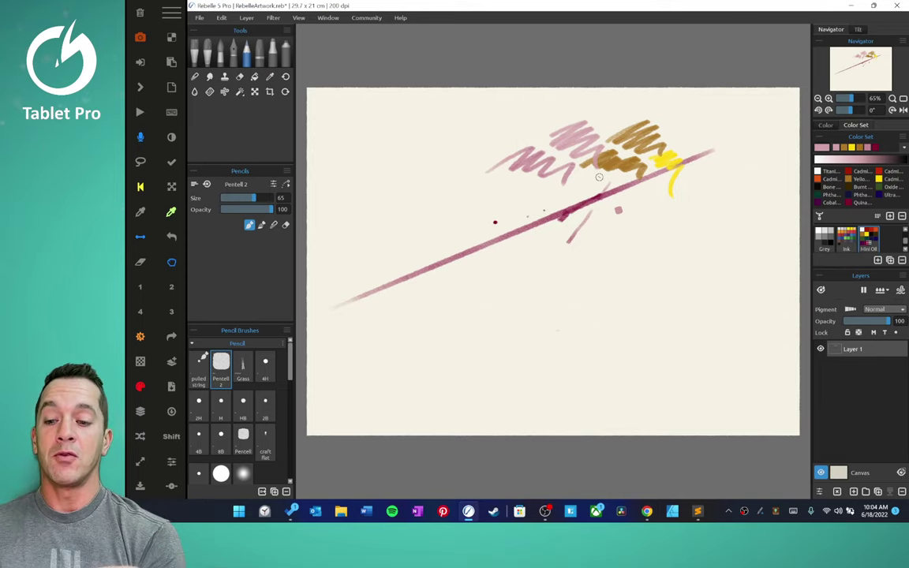
Step: Switch to the reduced interface layout and draw a pink arrow on the canvas pointing at the Tablet Pro shortcut panel
{"action": "key", "text": "Tab"}
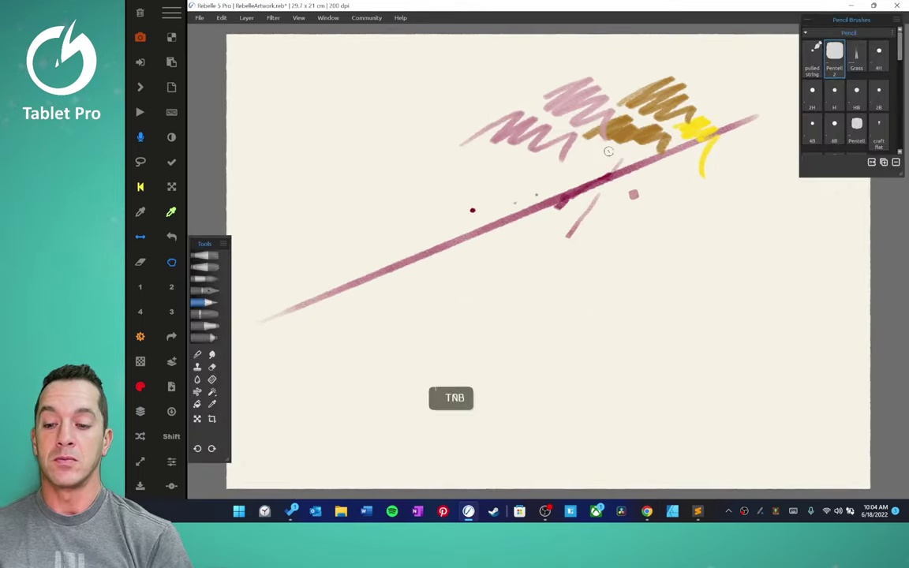
{"action": "left_click_drag", "start_coordinate": [366, 142], "coordinate": [234, 180]}
{"action": "mouse_move", "coordinate": [278, 138]}
{"action": "left_mouse_down"}
{"action": "mouse_move", "coordinate": [233, 180]}
{"action": "mouse_move", "coordinate": [276, 198]}
{"action": "left_mouse_up"}
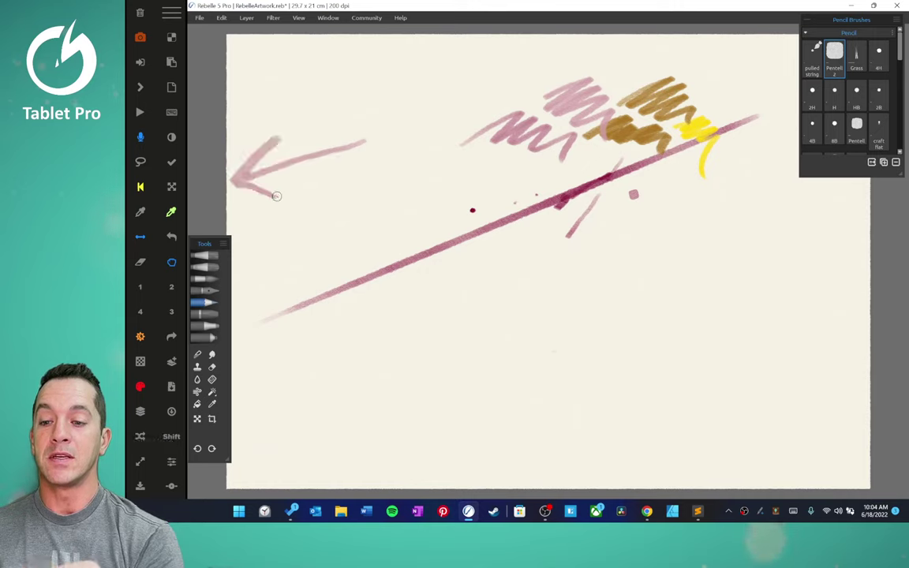